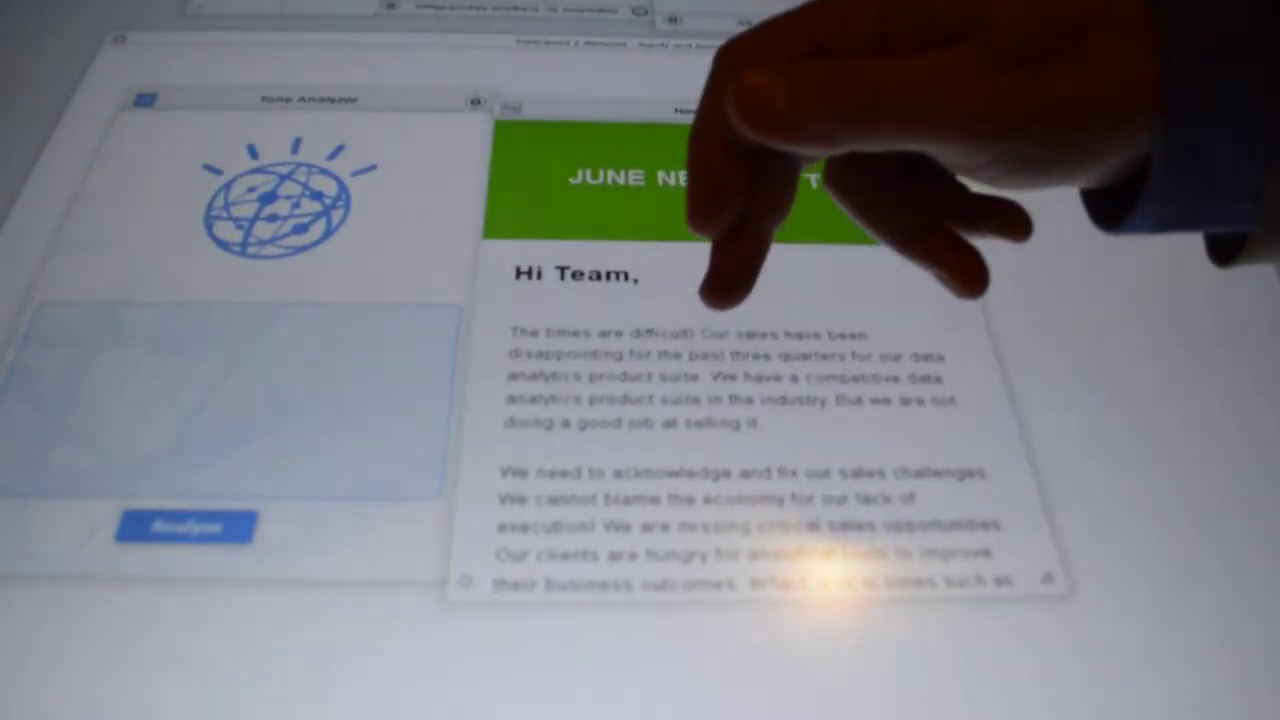
# Drag the Newsletter text onto the Tone Analyzer panel to analyse its emotions
pyautogui.moveTo(720, 380); pyautogui.dragTo(240, 400)
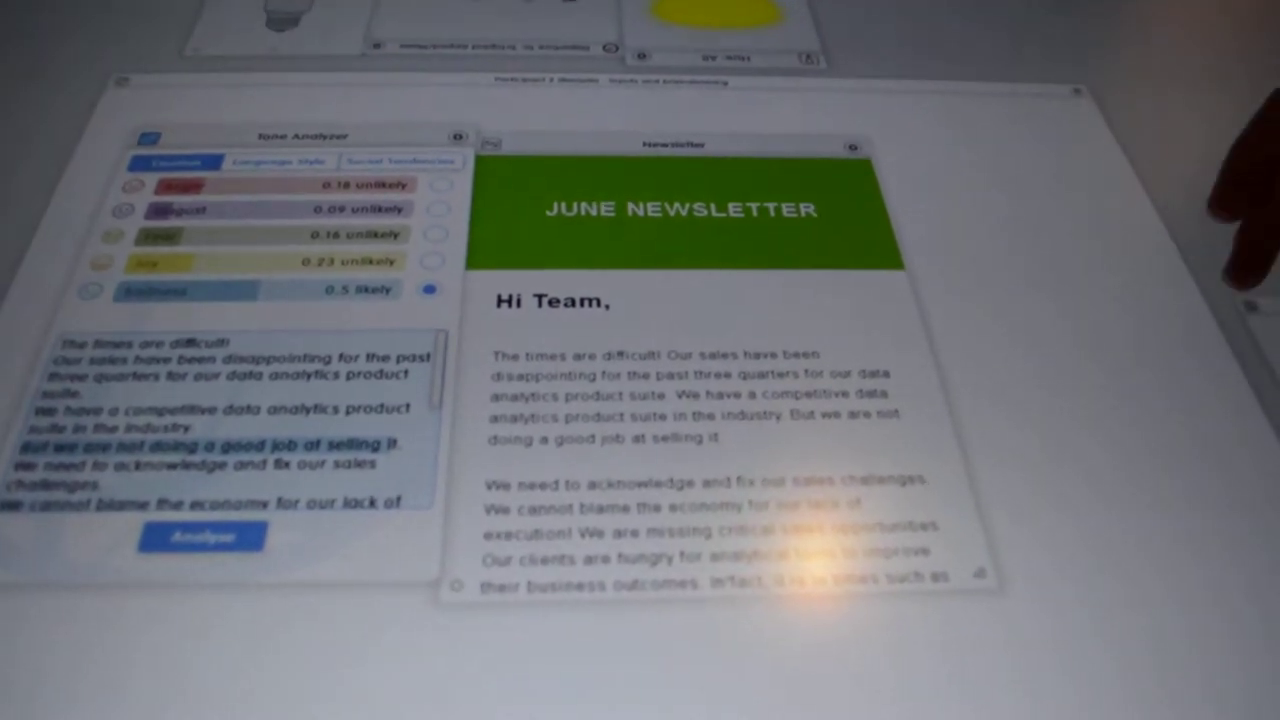
# Dock the Words word-cloud widget beside the Newsletter panel
pyautogui.moveTo(1250, 280); pyautogui.dragTo(1000, 260)
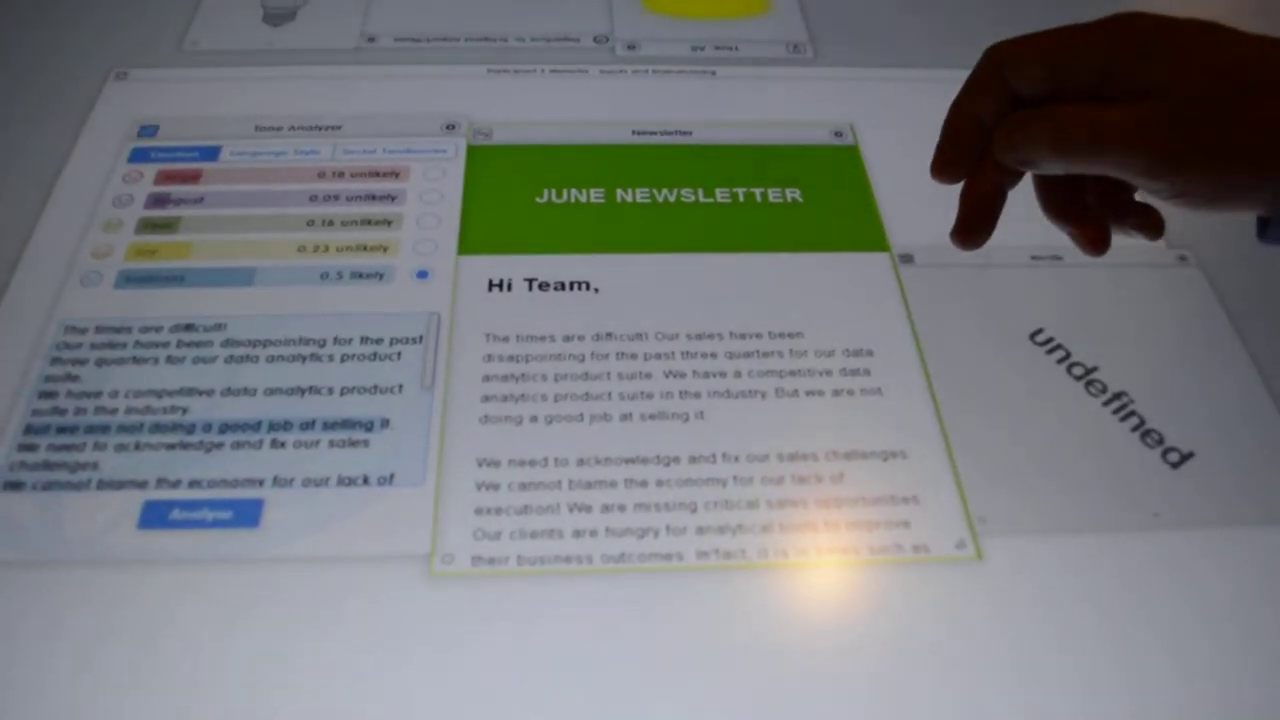